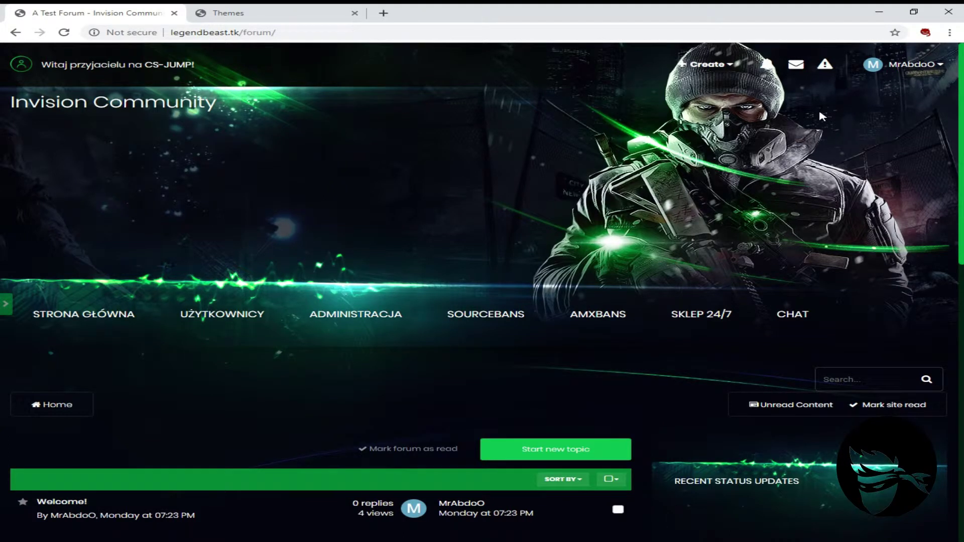
{"action": "left_click", "coordinate": [906, 66]}
{"action": "left_click", "coordinate": [852, 106]}
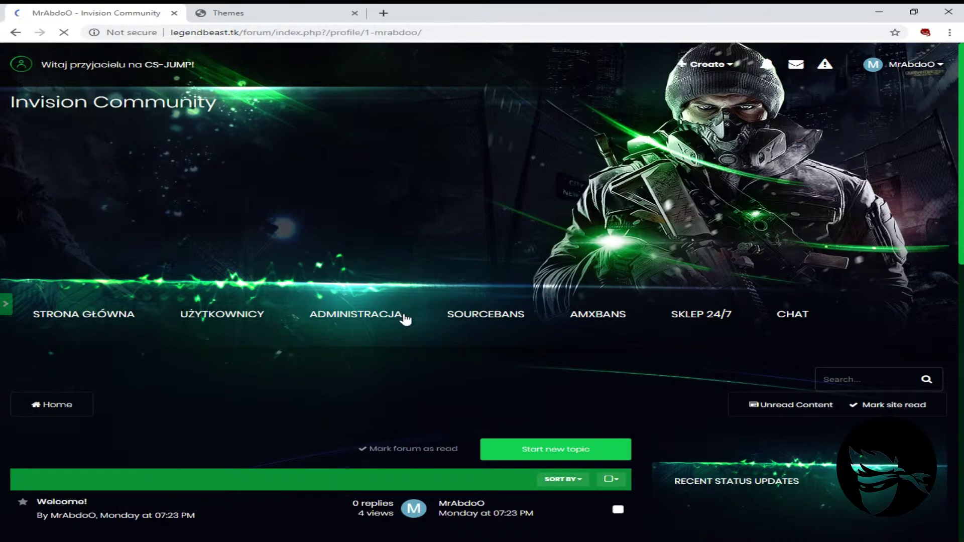
{"action": "scroll", "coordinate": [425, 314], "scroll_direction": "down", "scroll_amount": 6}
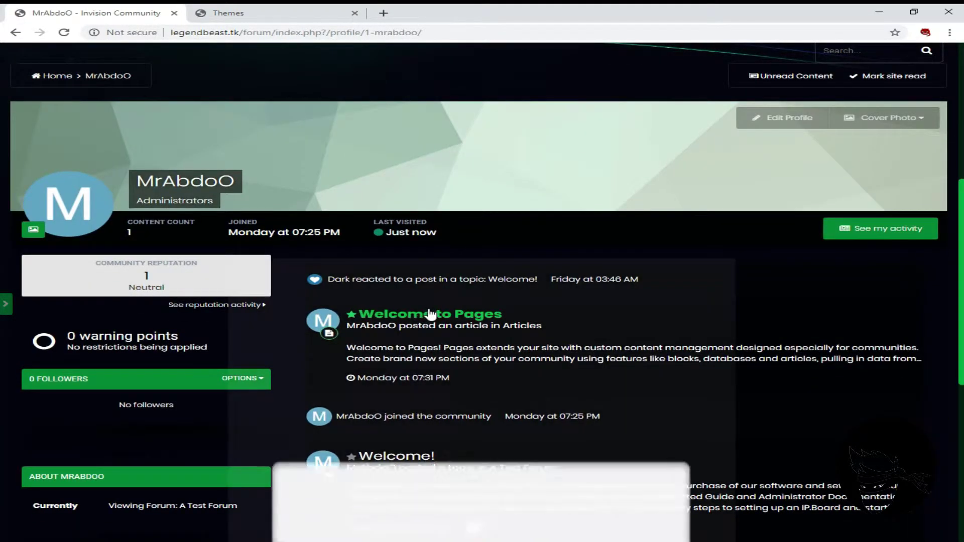
{"action": "scroll", "coordinate": [424, 315], "scroll_direction": "down", "scroll_amount": 6}
{"action": "scroll", "coordinate": [426, 315], "scroll_direction": "up", "scroll_amount": 13}
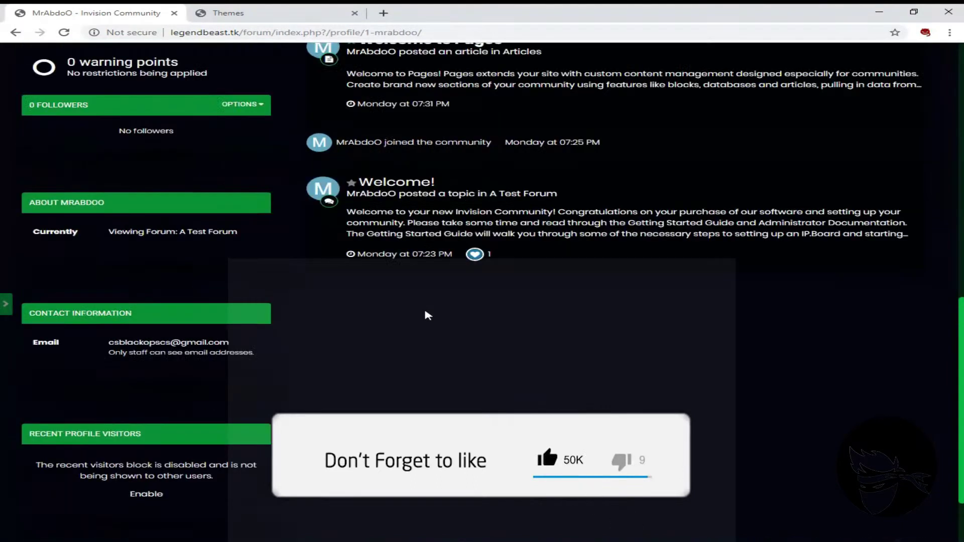
{"action": "scroll", "coordinate": [427, 315], "scroll_direction": "up", "scroll_amount": 2}
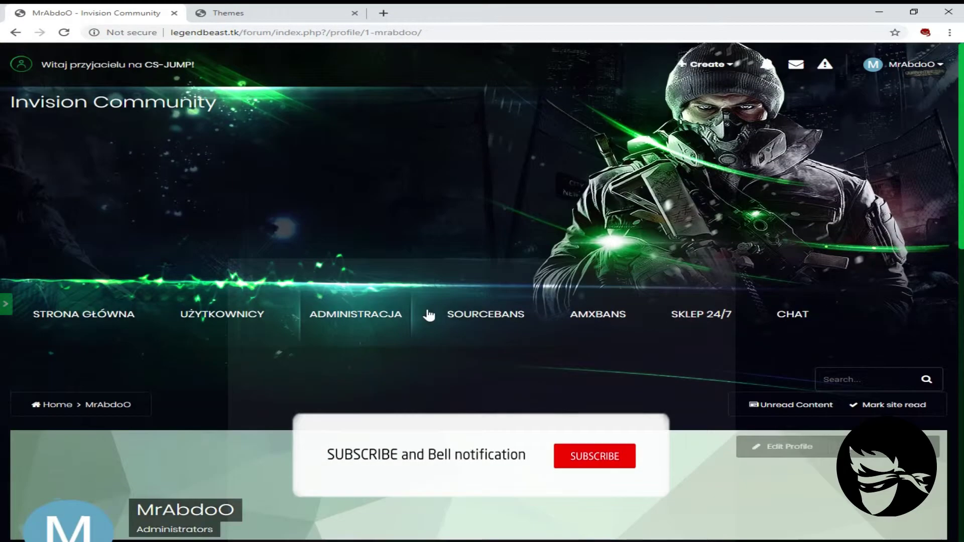
{"action": "left_click", "coordinate": [184, 118]}
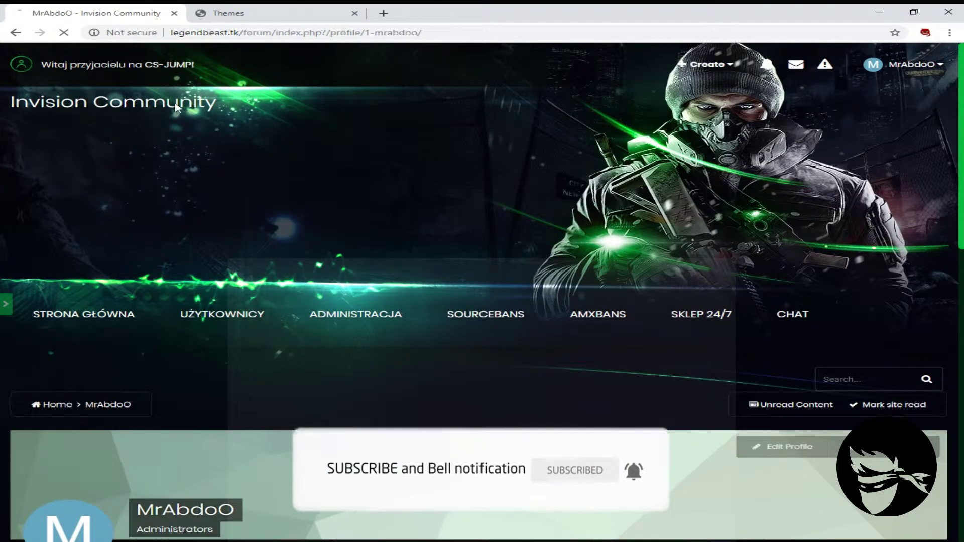
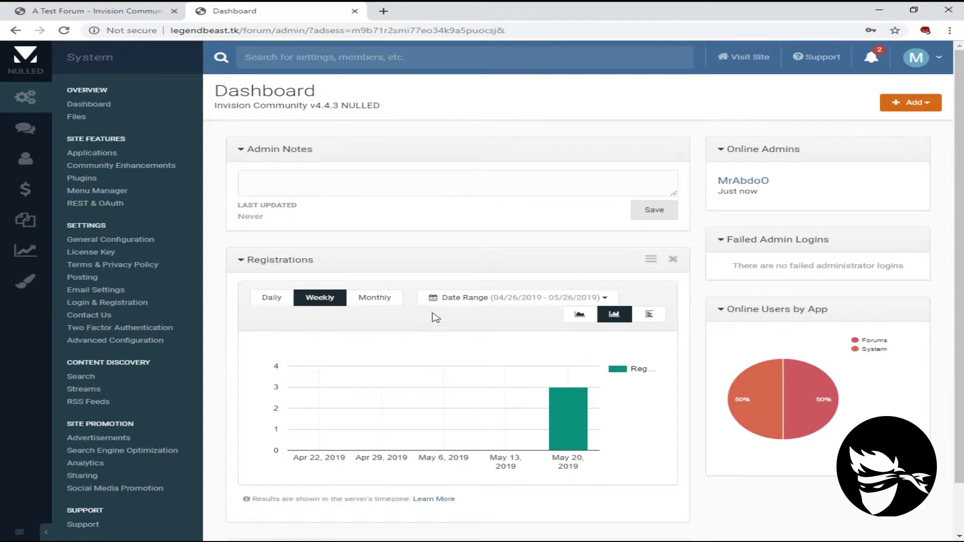
Go to Appearance > Themes in the admin control panel.
{"action": "mouse_move", "coordinate": [25, 284]}
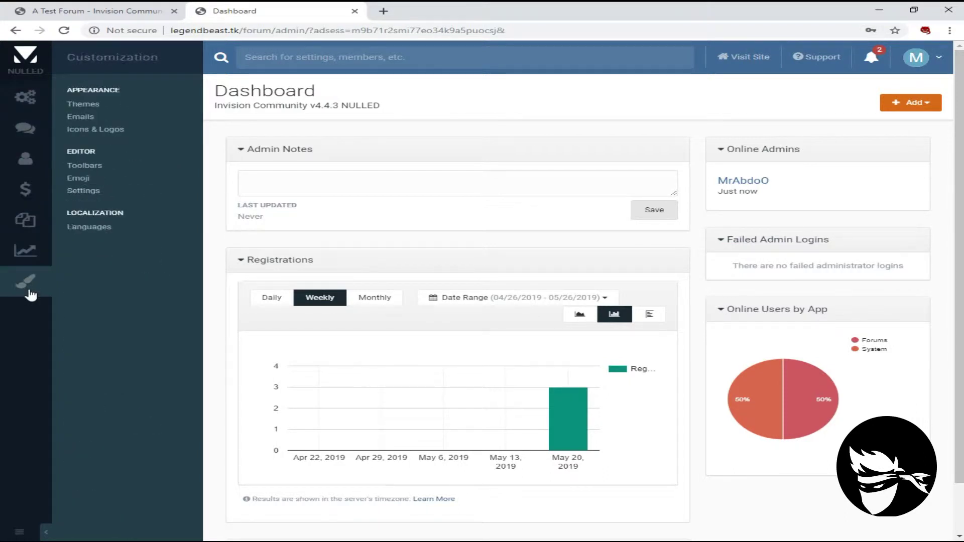
{"action": "left_click", "coordinate": [87, 105]}
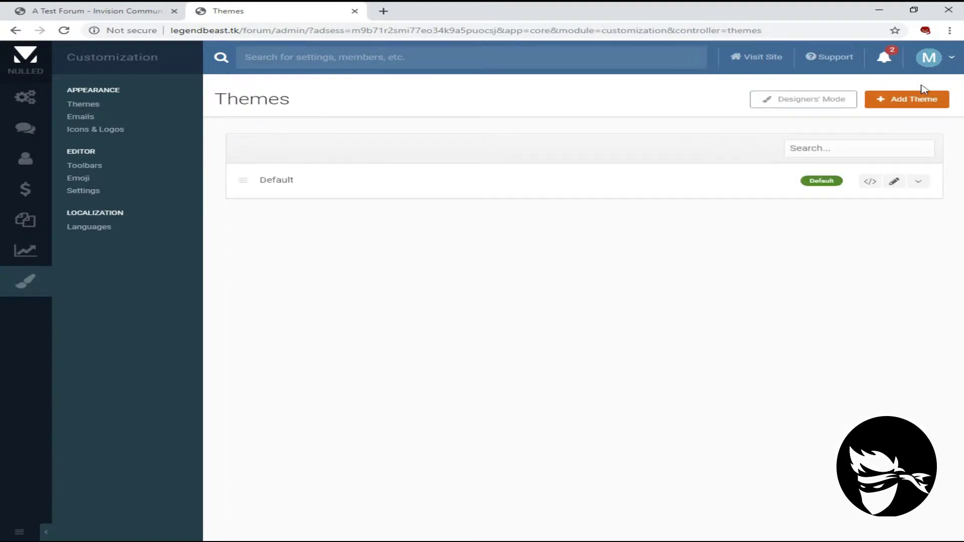
Import the Cs-Jump.pl [RIP] theme by uploading its .xml file as a new theme.
{"action": "left_click", "coordinate": [926, 100]}
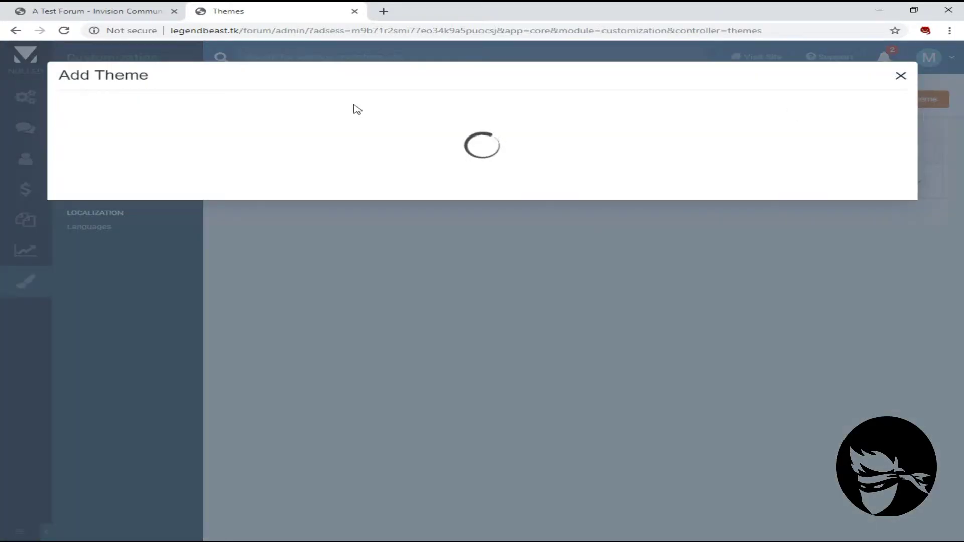
{"action": "left_click", "coordinate": [256, 105]}
{"action": "left_click", "coordinate": [348, 140]}
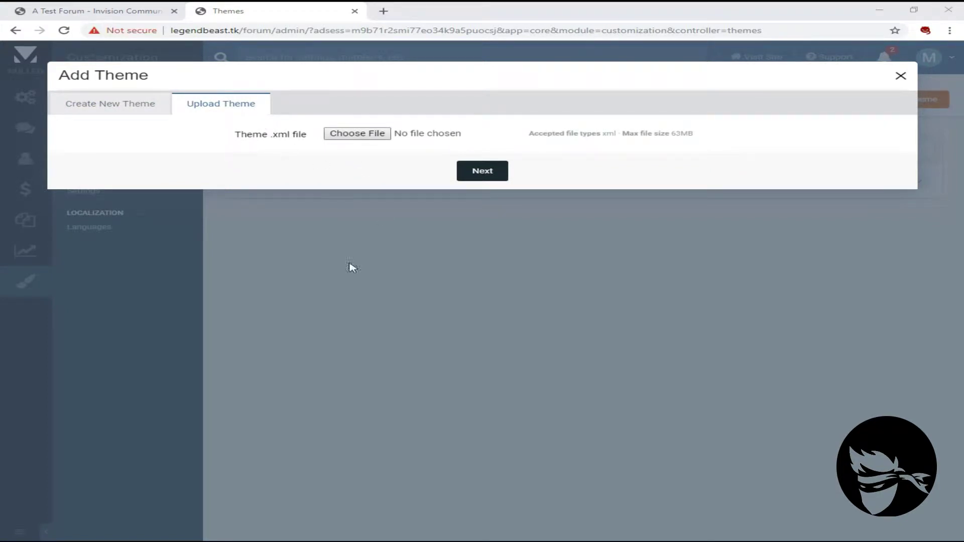
{"action": "key", "text": "Return"}
{"action": "left_click", "coordinate": [505, 173]}
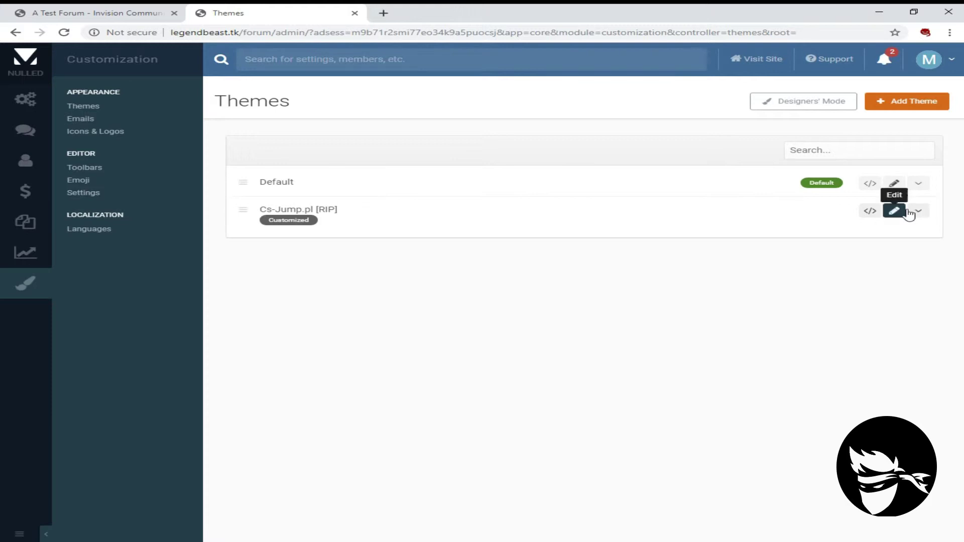
Turn on Default Front-end Theme for Cs-Jump.pl [RIP] and save its settings.
{"action": "left_click", "coordinate": [905, 212]}
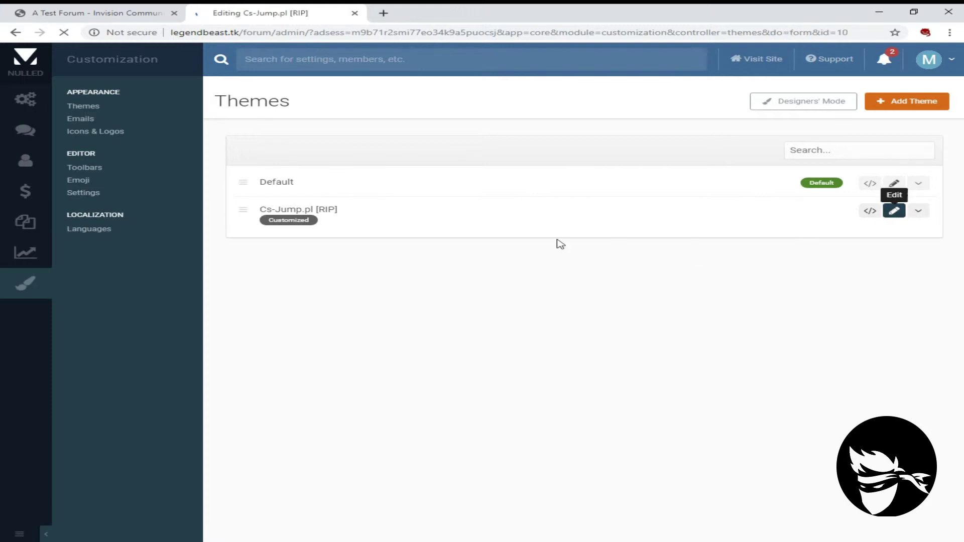
{"action": "left_click", "coordinate": [522, 258]}
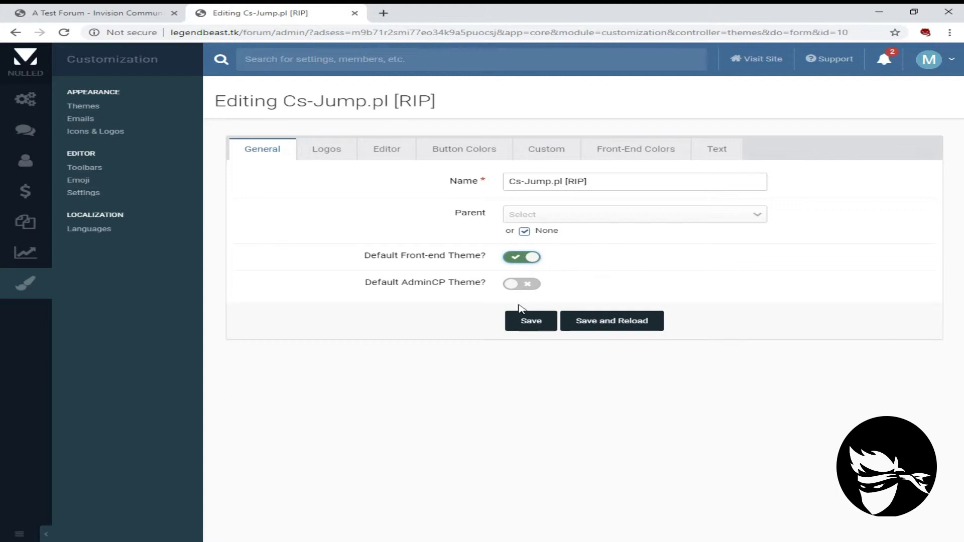
{"action": "left_click", "coordinate": [531, 324]}
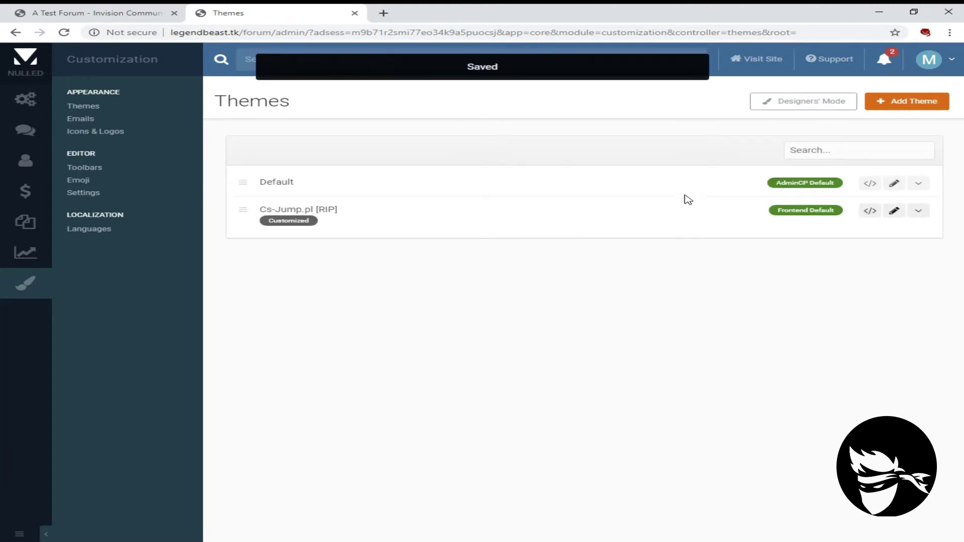
Reload the A Test Forum page to show the dark green Cs-Jump theme.
{"action": "left_click", "coordinate": [135, 12]}
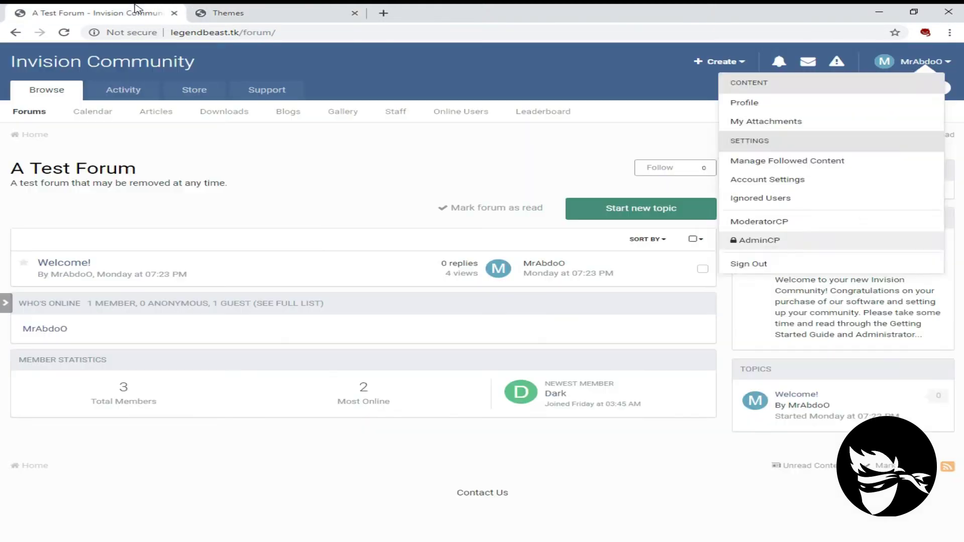
{"action": "left_click", "coordinate": [64, 32]}
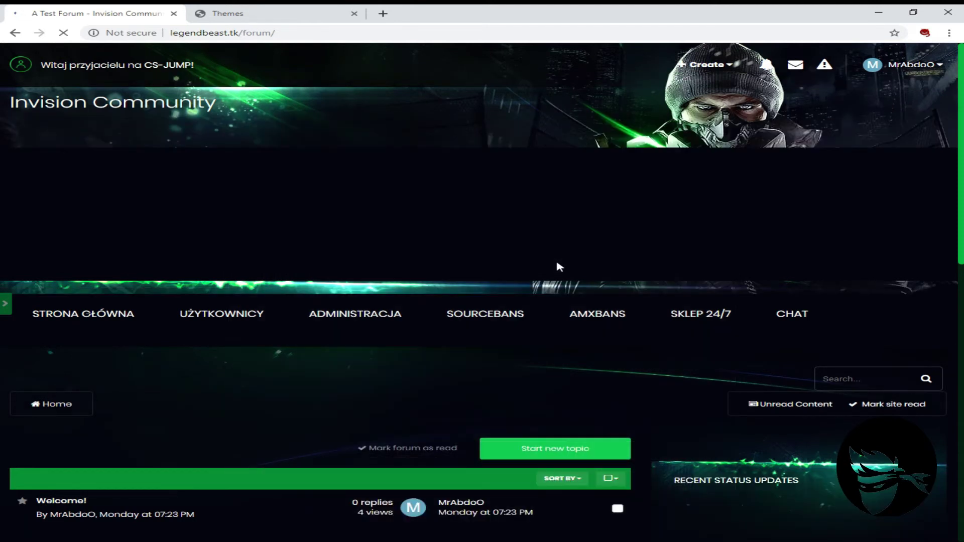
{"action": "scroll", "coordinate": [560, 267], "scroll_direction": "down", "scroll_amount": 1}
{"action": "scroll", "coordinate": [557, 269], "scroll_direction": "down", "scroll_amount": 3}
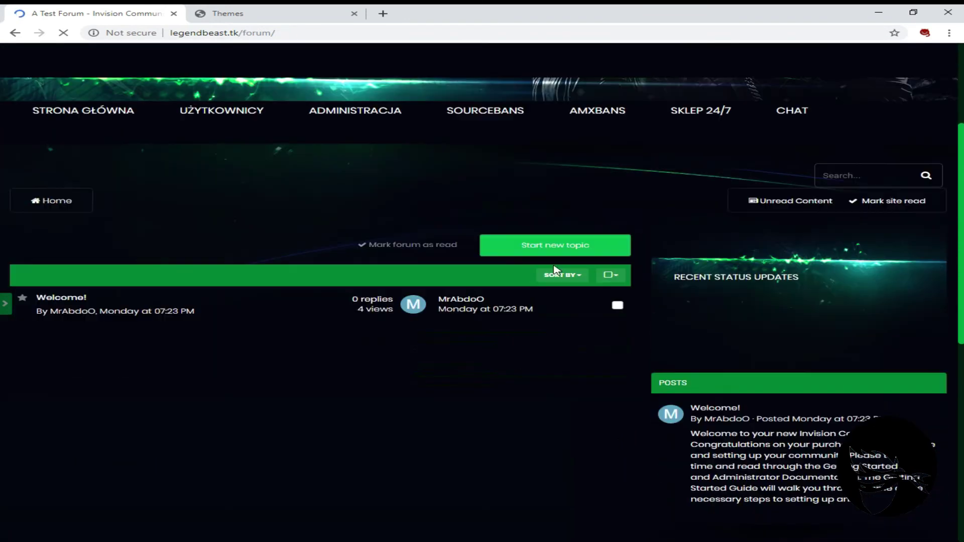
{"action": "scroll", "coordinate": [554, 272], "scroll_direction": "down", "scroll_amount": 7}
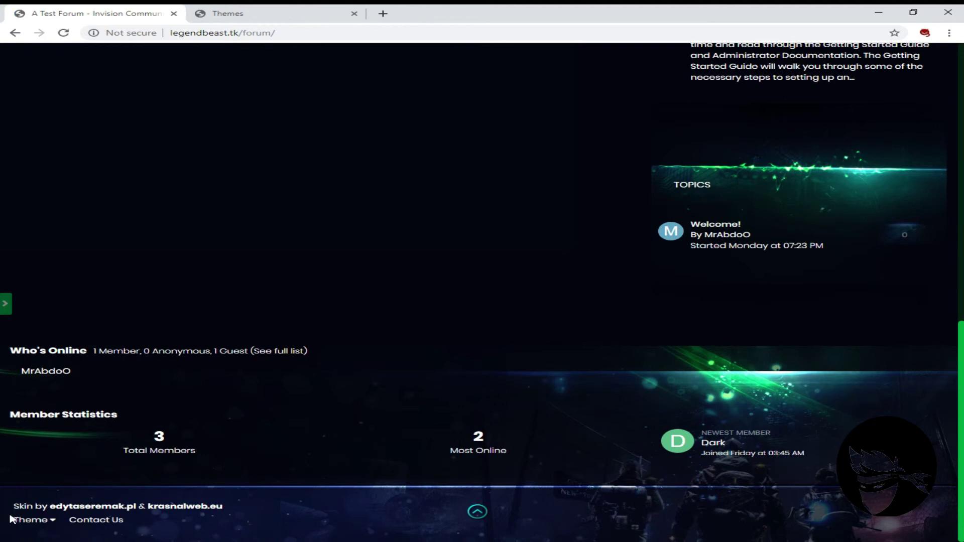
{"action": "left_click_drag", "start_coordinate": [11, 505], "coordinate": [221, 506]}
{"action": "left_click", "coordinate": [241, 510]}
{"action": "triple_click", "coordinate": [229, 506]}
{"action": "left_click", "coordinate": [258, 506]}
{"action": "scroll", "coordinate": [472, 408], "scroll_direction": "up", "scroll_amount": 1}
{"action": "scroll", "coordinate": [472, 408], "scroll_direction": "up", "scroll_amount": 10}
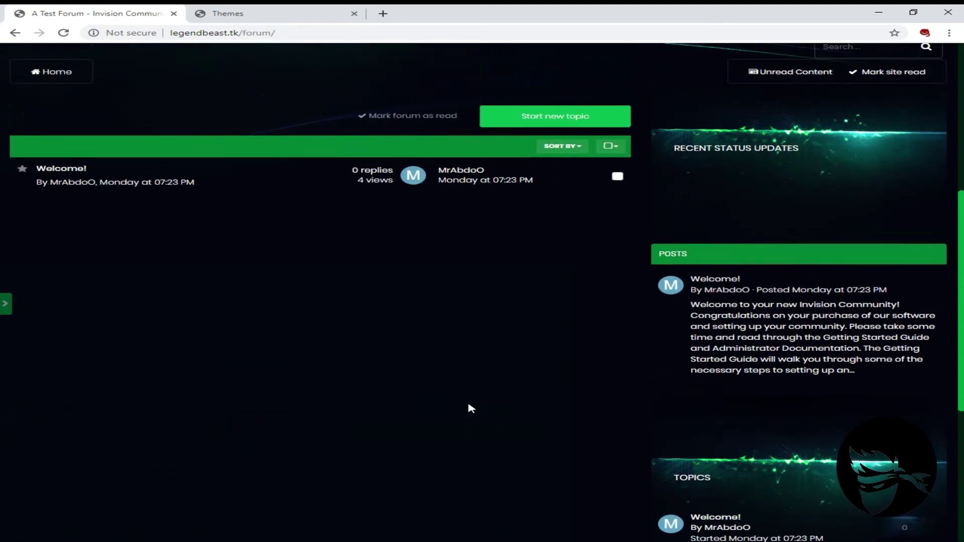
{"action": "scroll", "coordinate": [442, 357], "scroll_direction": "up", "scroll_amount": 2}
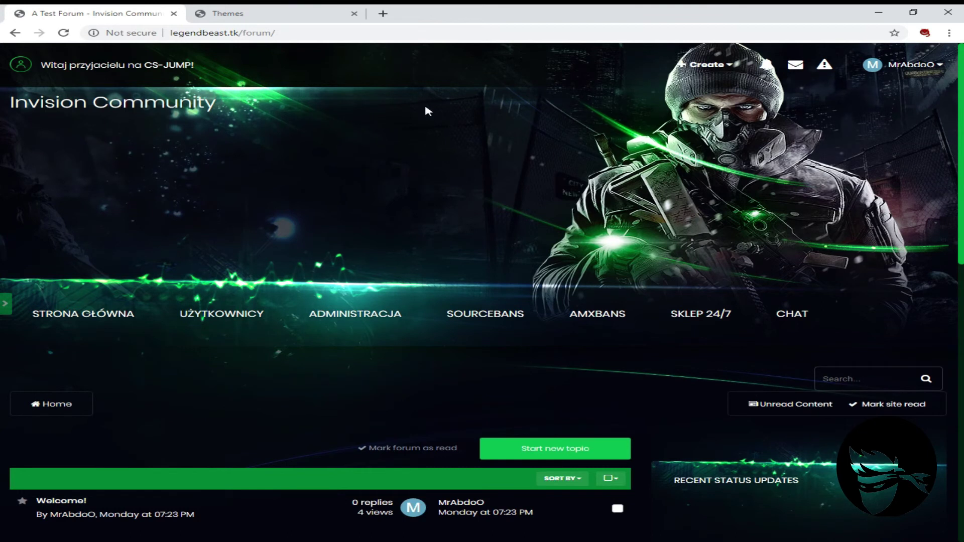
{"action": "left_click", "coordinate": [904, 70]}
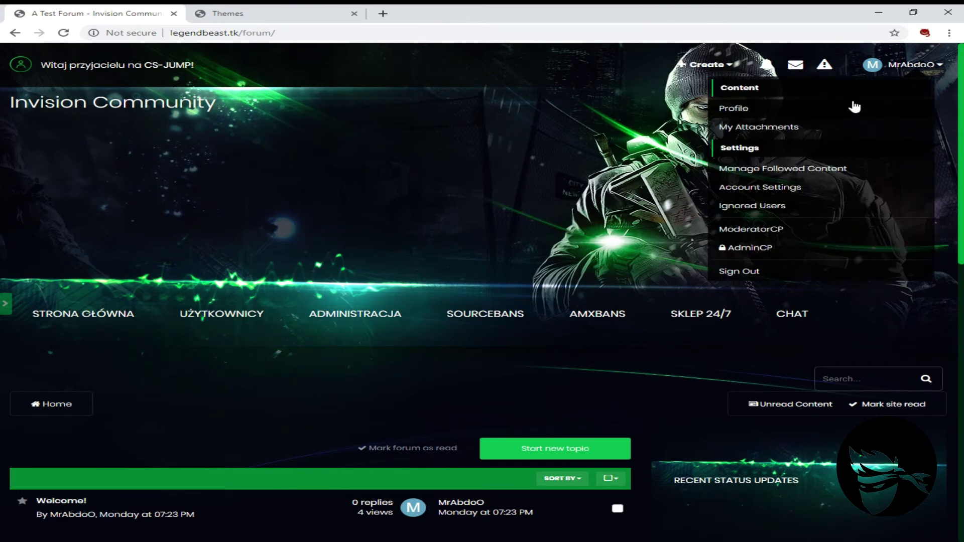
{"action": "left_click", "coordinate": [850, 107]}
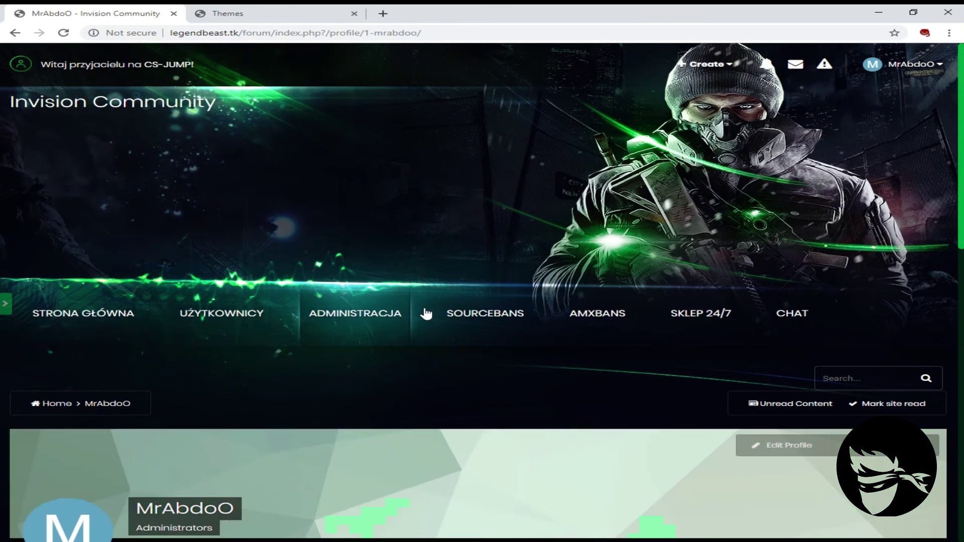
{"action": "scroll", "coordinate": [424, 317], "scroll_direction": "down", "scroll_amount": 6}
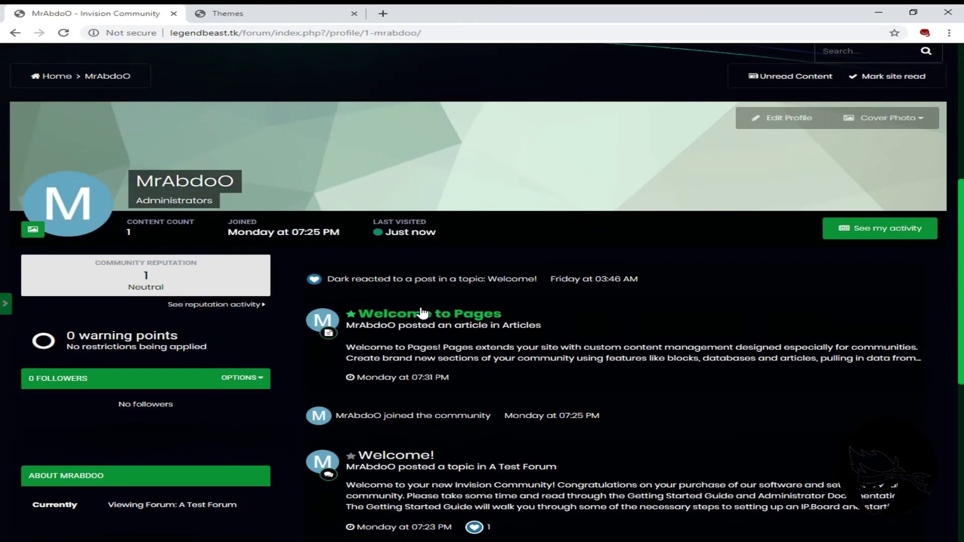
{"action": "scroll", "coordinate": [423, 313], "scroll_direction": "down", "scroll_amount": 6}
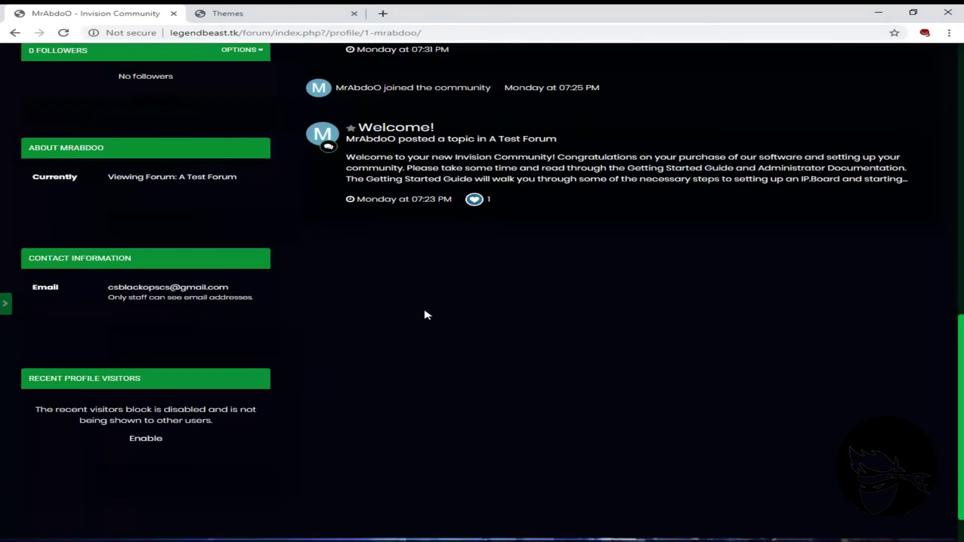
{"action": "scroll", "coordinate": [427, 314], "scroll_direction": "up", "scroll_amount": 12}
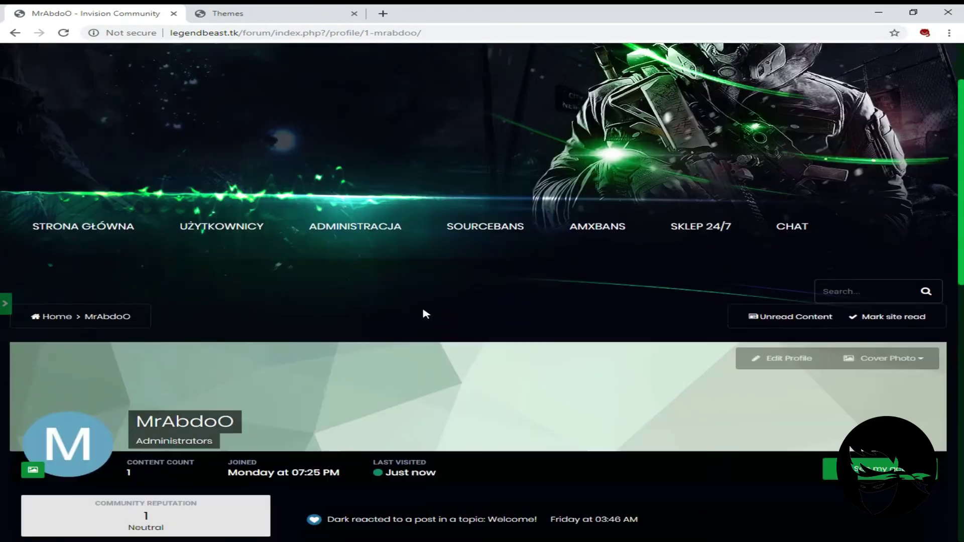
{"action": "scroll", "coordinate": [426, 314], "scroll_direction": "up", "scroll_amount": 2}
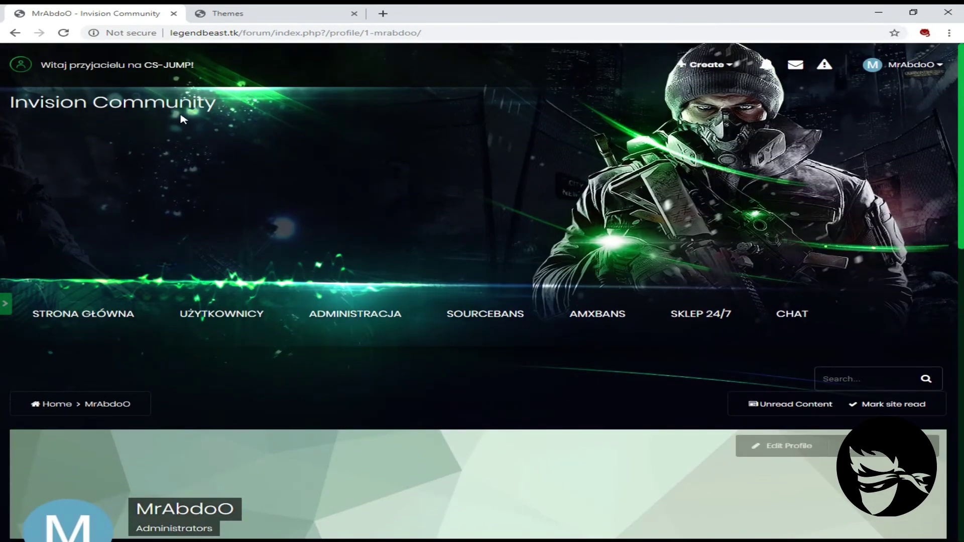
{"action": "key", "text": "F5"}
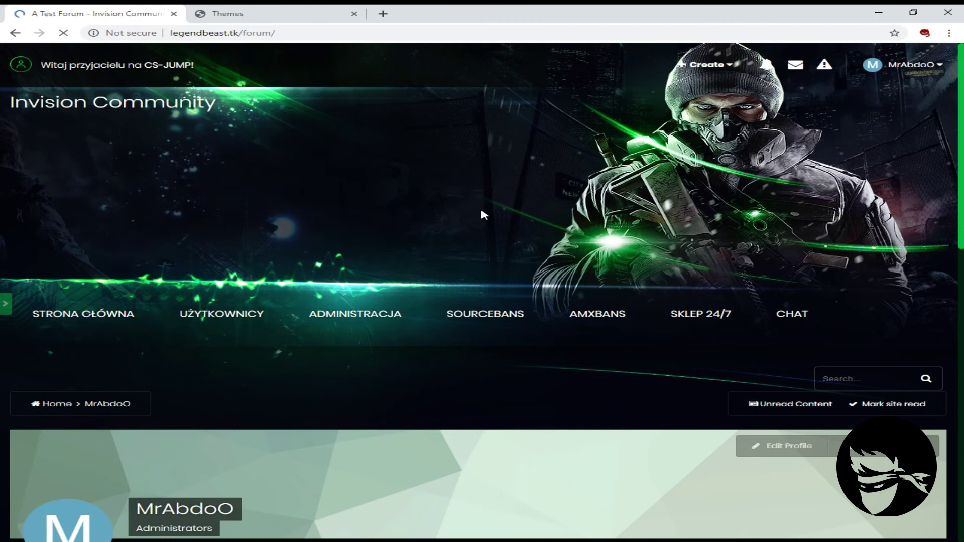